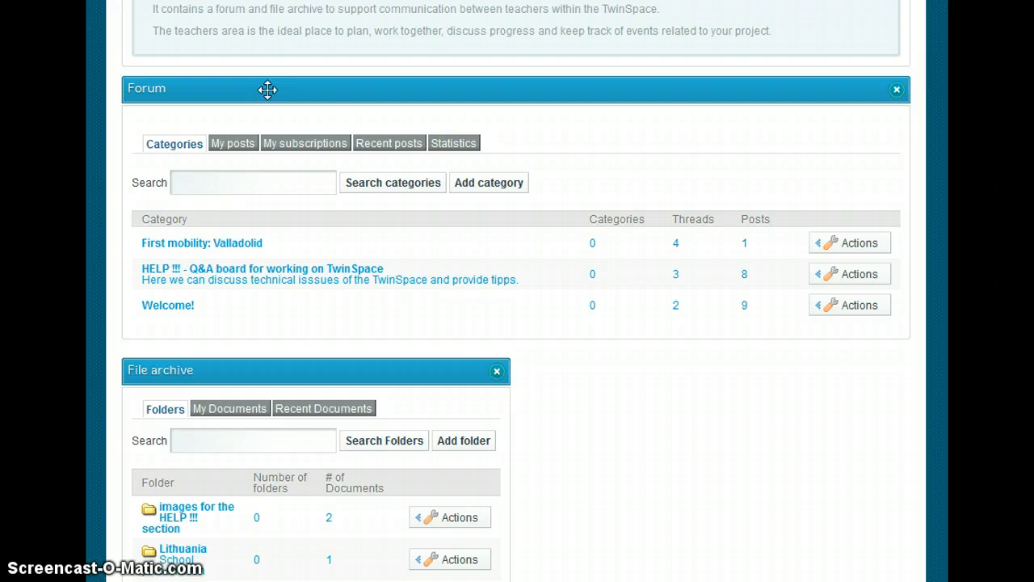
Look over the teachers area, from the forum and file archive to the wiki page and its comments
{"action": "scroll", "coordinate": [637, 157], "scroll_direction": "up", "scroll_amount": 3}
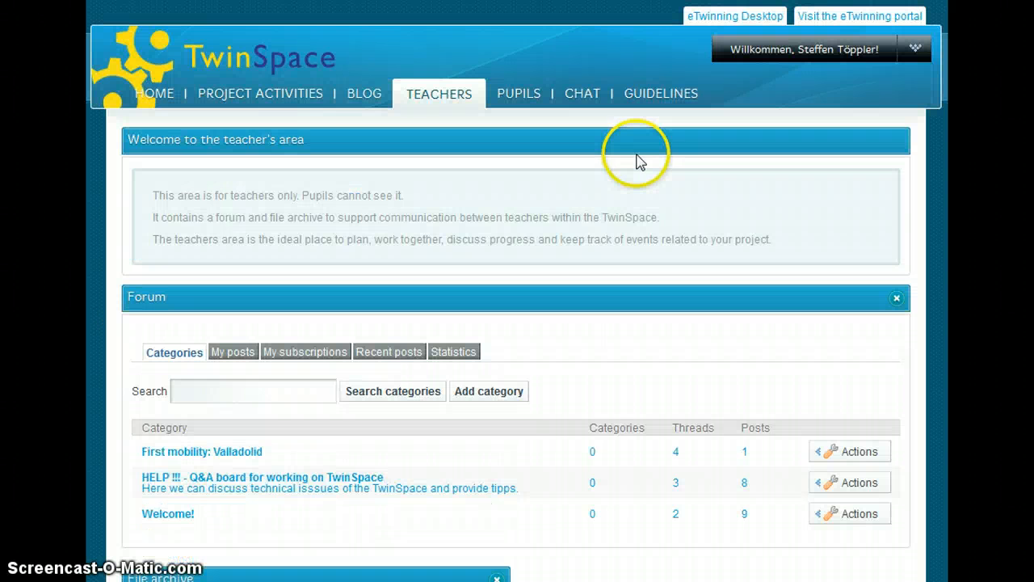
{"action": "left_click", "coordinate": [273, 100]}
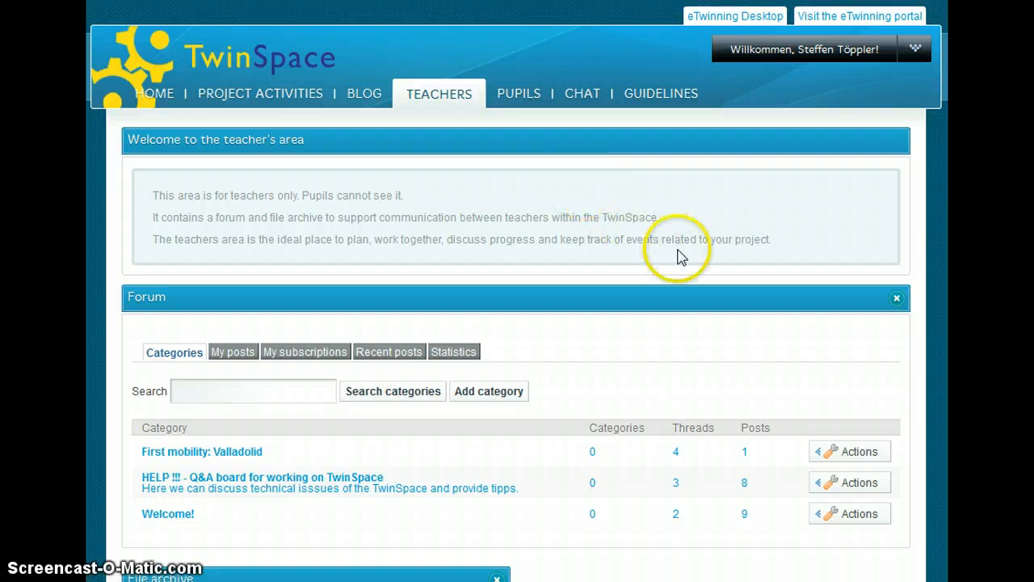
{"action": "scroll", "coordinate": [676, 254], "scroll_direction": "down", "scroll_amount": 3}
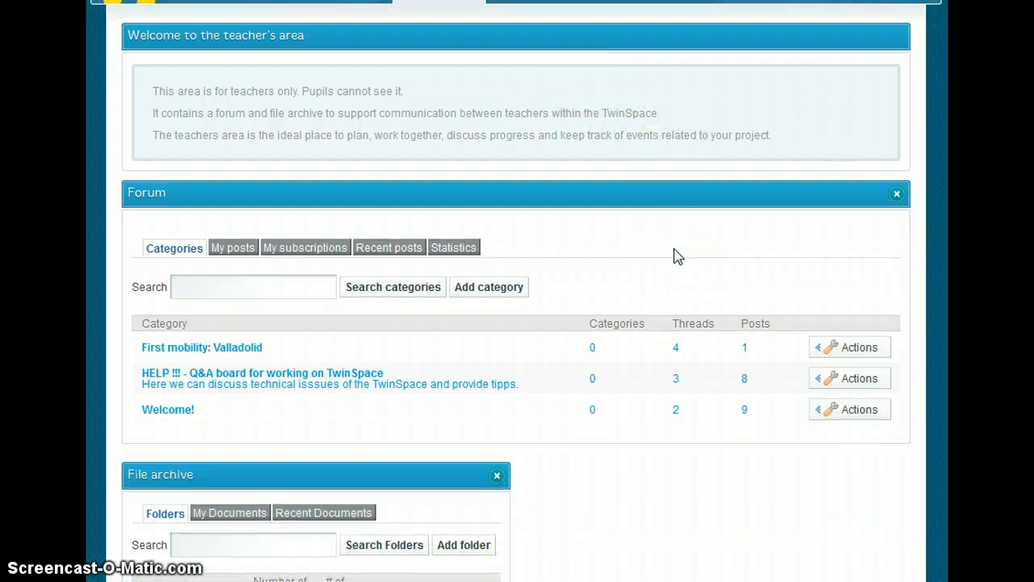
{"action": "scroll", "coordinate": [676, 254], "scroll_direction": "down", "scroll_amount": 1}
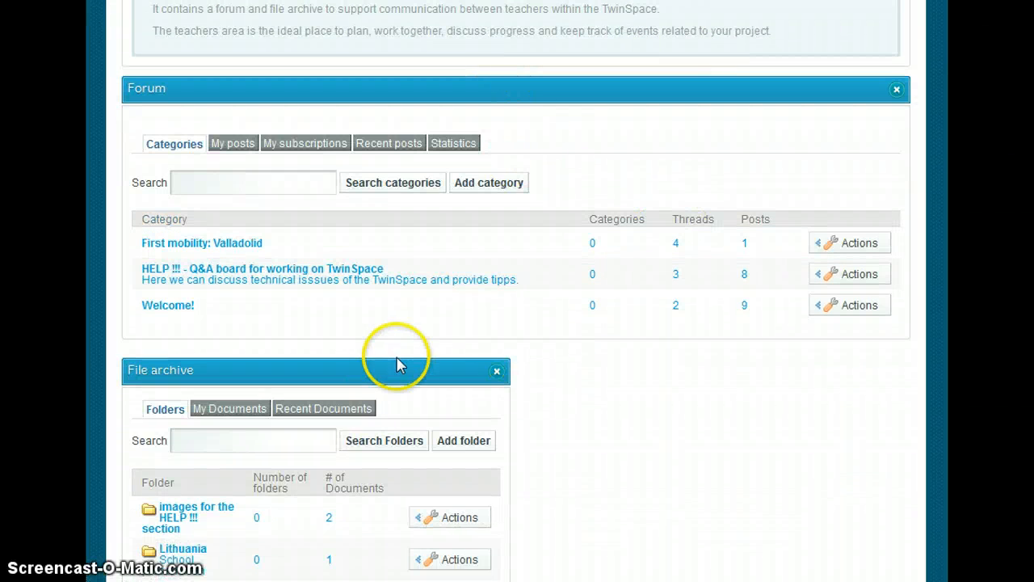
{"action": "scroll", "coordinate": [737, 417], "scroll_direction": "down", "scroll_amount": 6}
{"action": "scroll", "coordinate": [737, 416], "scroll_direction": "down", "scroll_amount": 6}
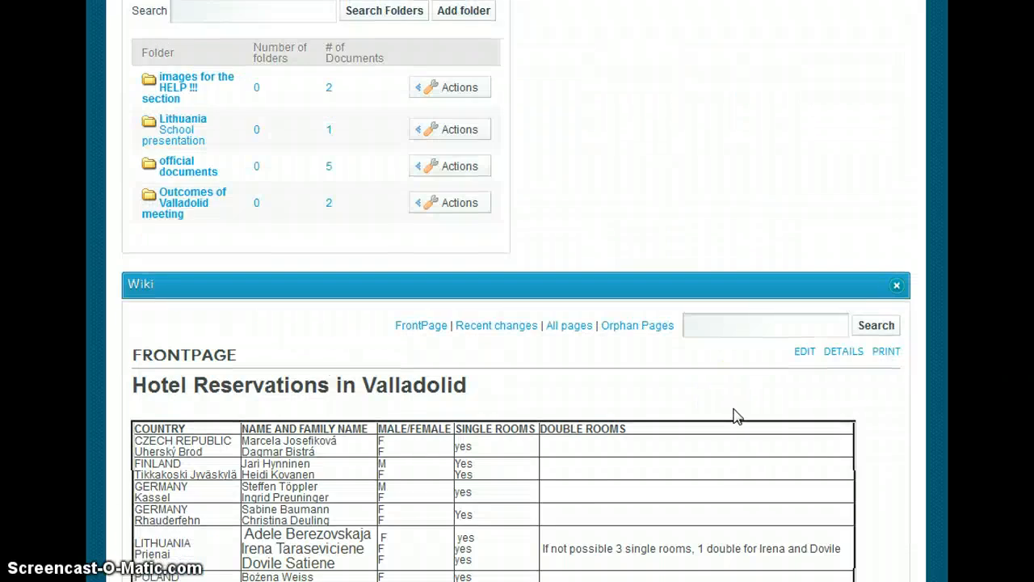
{"action": "scroll", "coordinate": [737, 417], "scroll_direction": "down", "scroll_amount": 4}
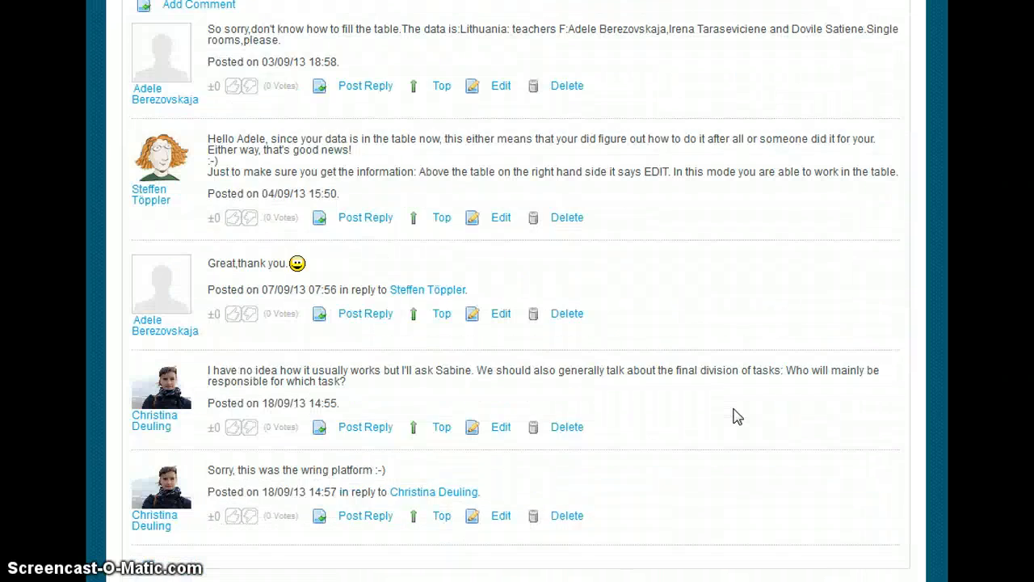
{"action": "scroll", "coordinate": [737, 416], "scroll_direction": "up", "scroll_amount": 9}
{"action": "scroll", "coordinate": [737, 420], "scroll_direction": "up", "scroll_amount": 4}
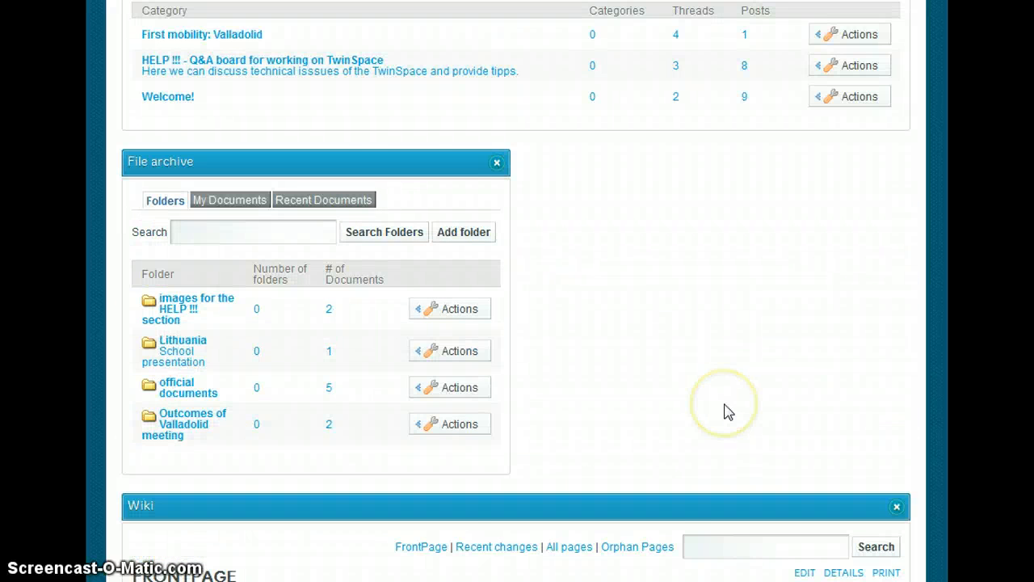
{"action": "scroll", "coordinate": [725, 413], "scroll_direction": "up", "scroll_amount": 3}
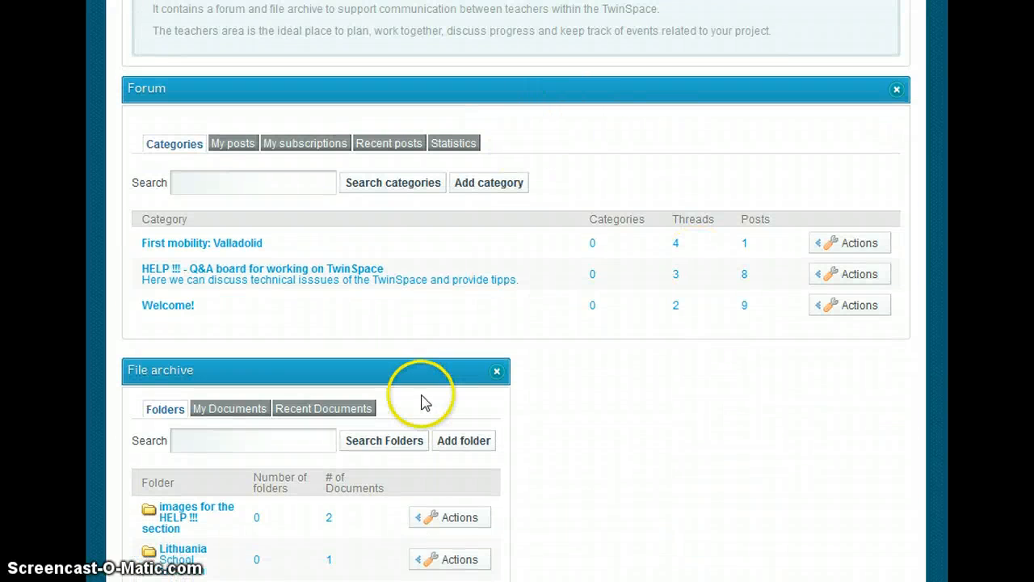
Open the "Outcomes of Valladolid meeting" folder in the teachers area's file archive
{"action": "scroll", "coordinate": [776, 431], "scroll_direction": "down", "scroll_amount": 2}
{"action": "scroll", "coordinate": [776, 431], "scroll_direction": "down", "scroll_amount": 3}
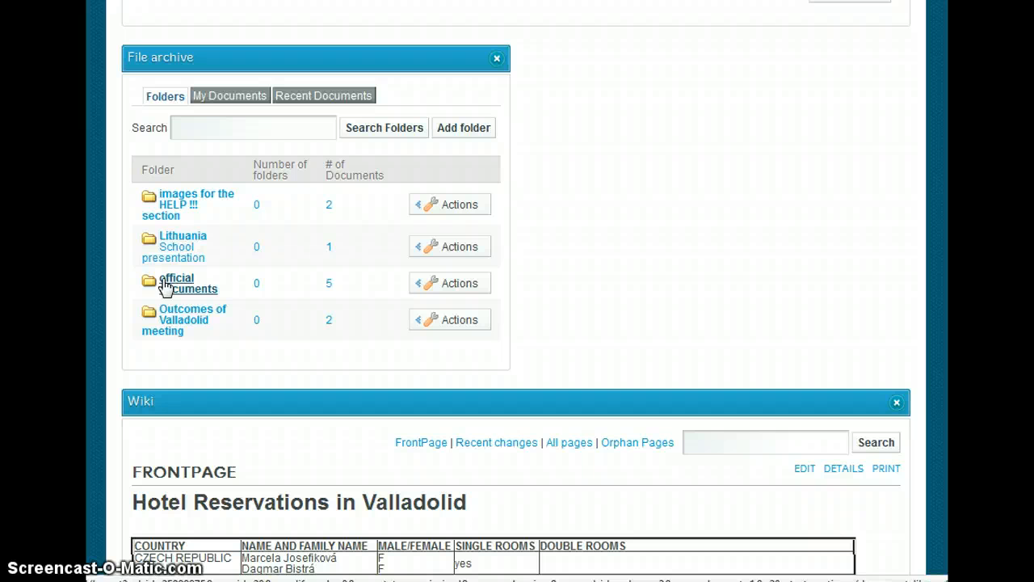
{"action": "left_click", "coordinate": [181, 317]}
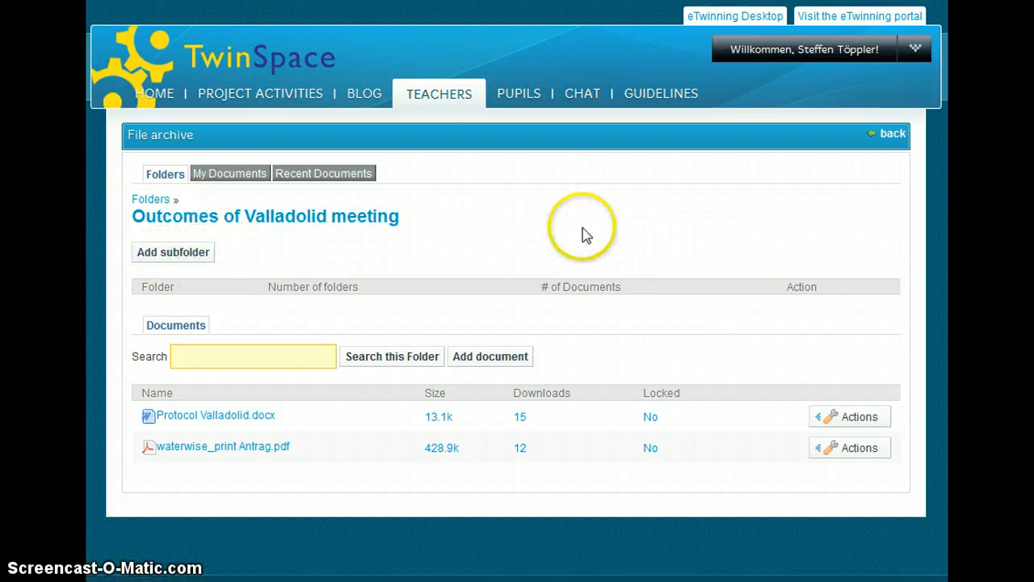
Return to the teachers area and review the file archive's "official documents" and "images for the HELP !!! section" folders
{"action": "left_click", "coordinate": [458, 108]}
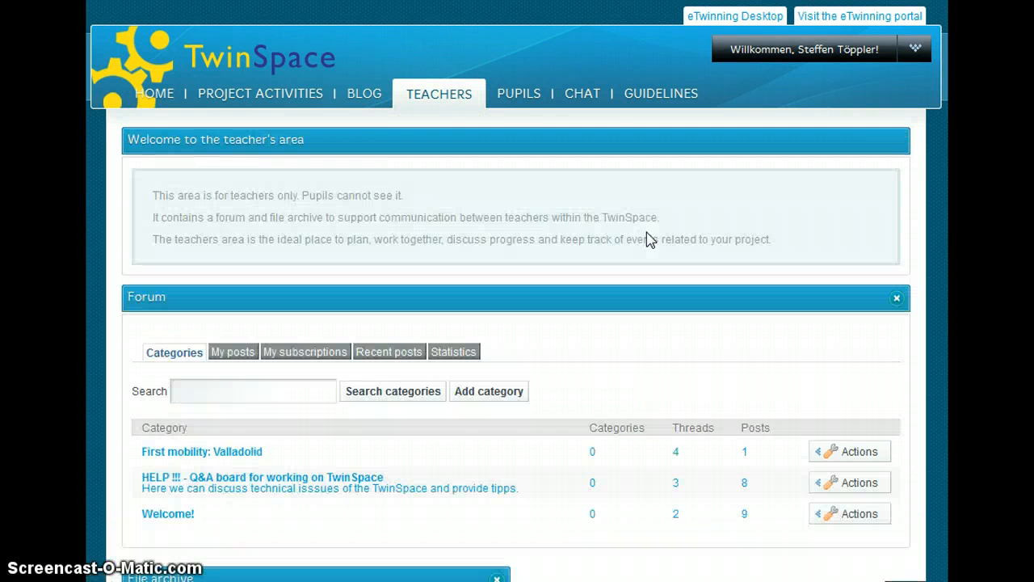
{"action": "scroll", "coordinate": [646, 232], "scroll_direction": "down", "scroll_amount": 4}
{"action": "scroll", "coordinate": [646, 232], "scroll_direction": "down", "scroll_amount": 3}
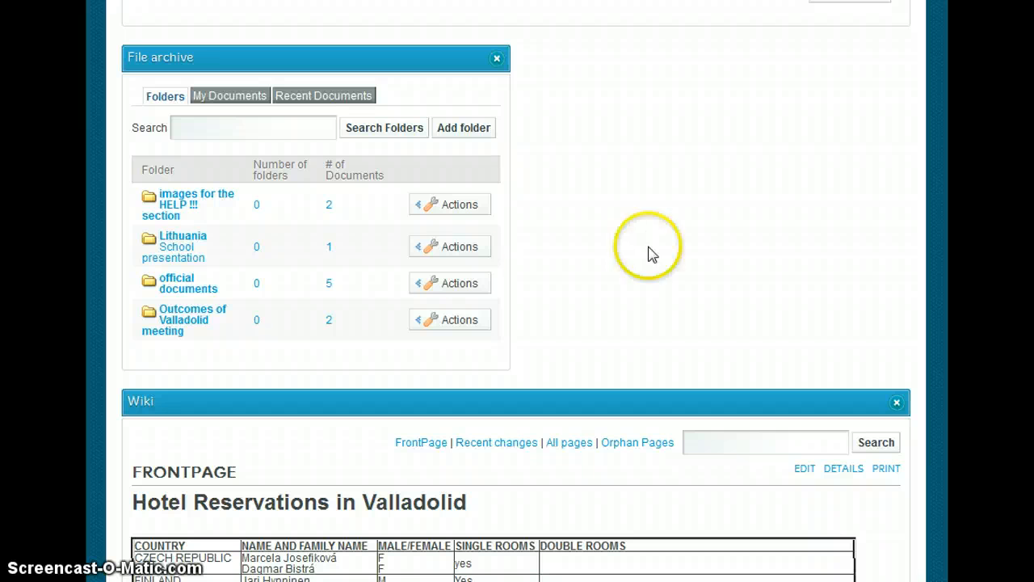
{"action": "left_click", "coordinate": [191, 293]}
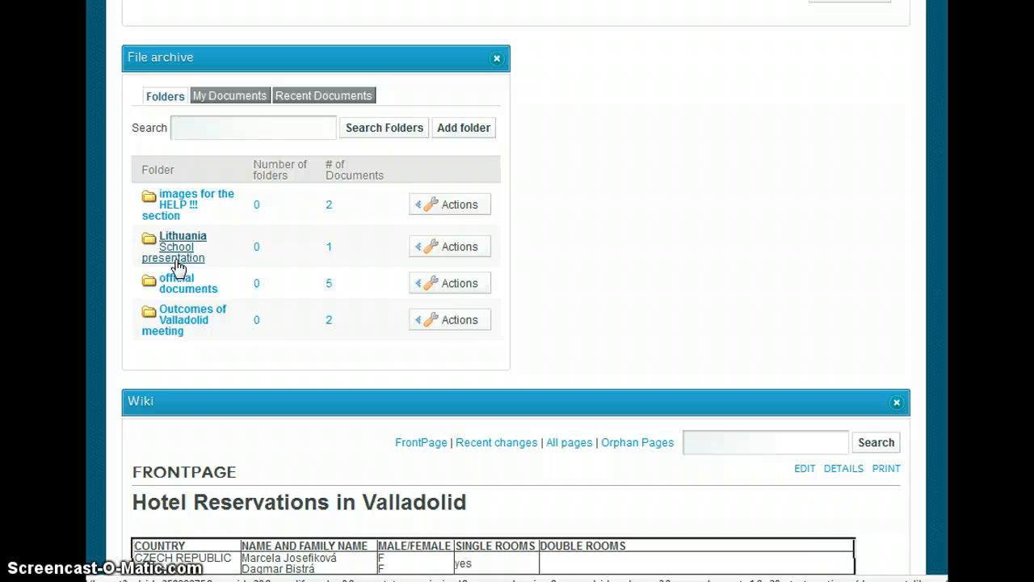
{"action": "left_click", "coordinate": [178, 215]}
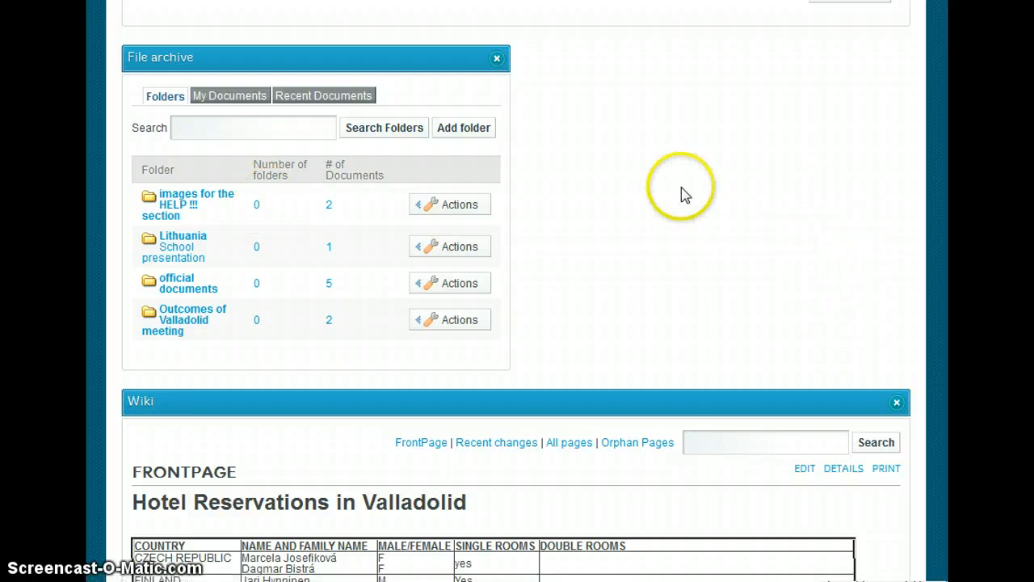
Open the forum category "HELP !!! - Q&A board for working on TwinSpace" and view its threads
{"action": "scroll", "coordinate": [682, 194], "scroll_direction": "up", "scroll_amount": 4}
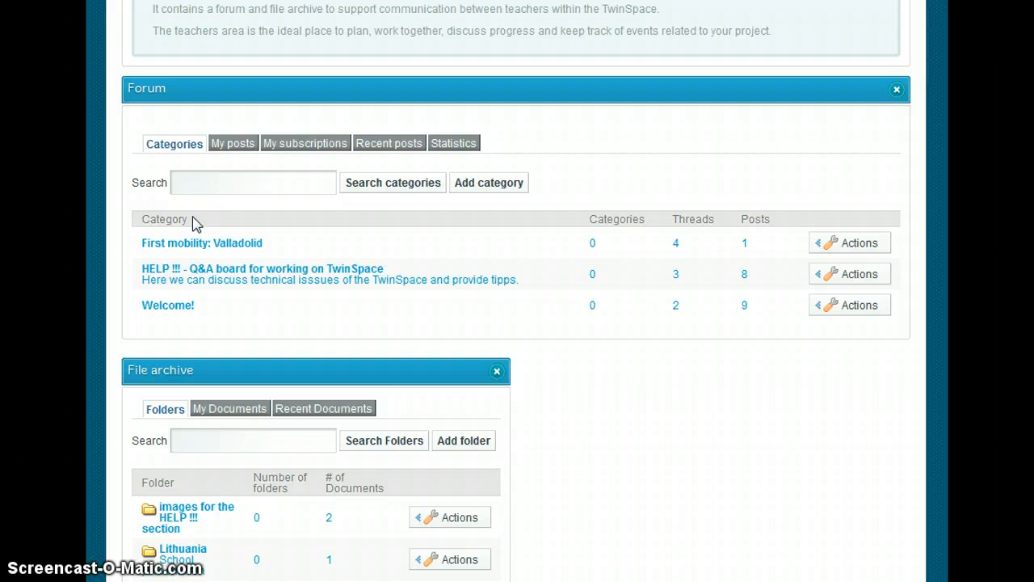
{"action": "left_click", "coordinate": [206, 246]}
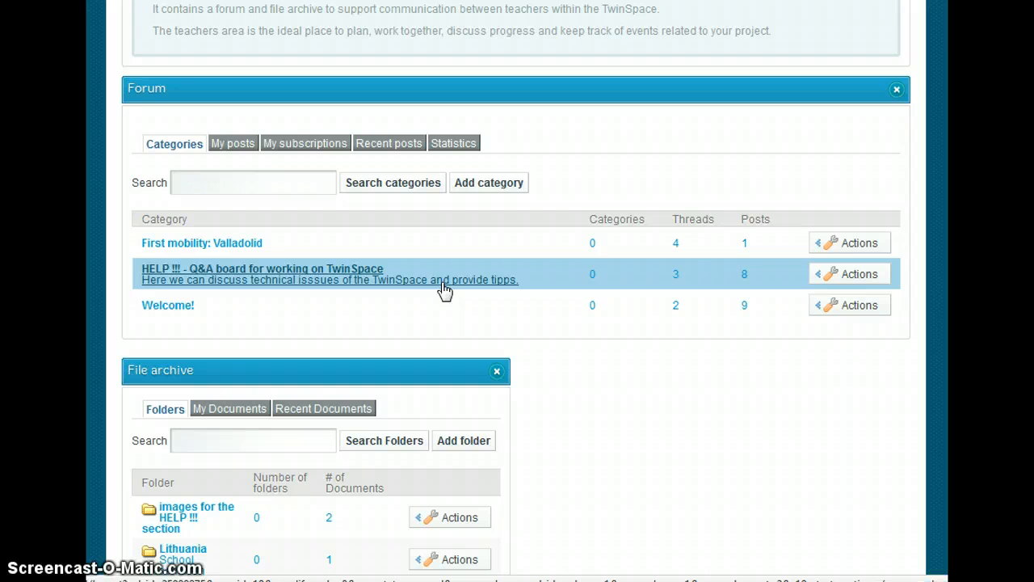
{"action": "left_click", "coordinate": [254, 283]}
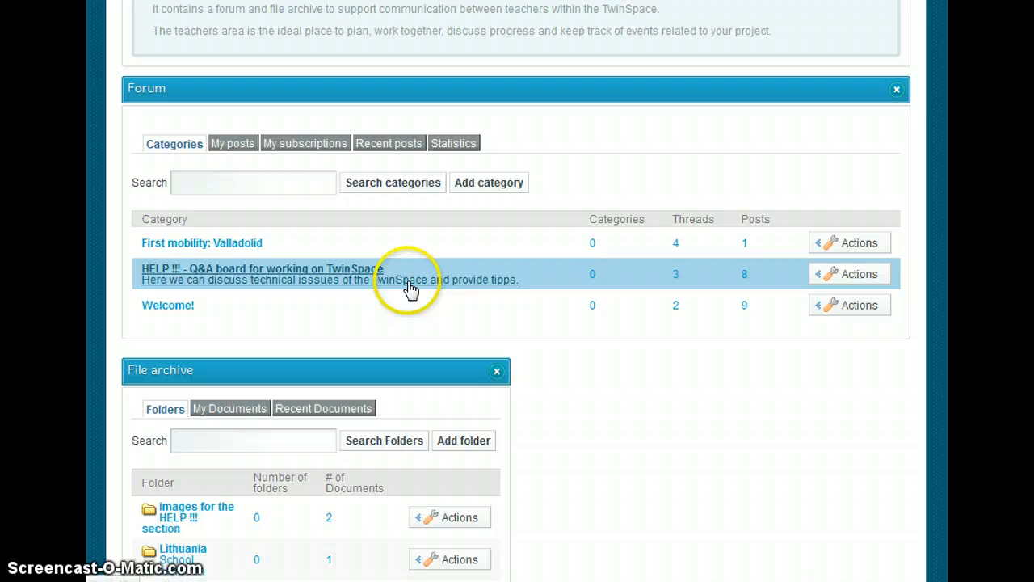
{"action": "scroll", "coordinate": [621, 373], "scroll_direction": "down", "scroll_amount": 5}
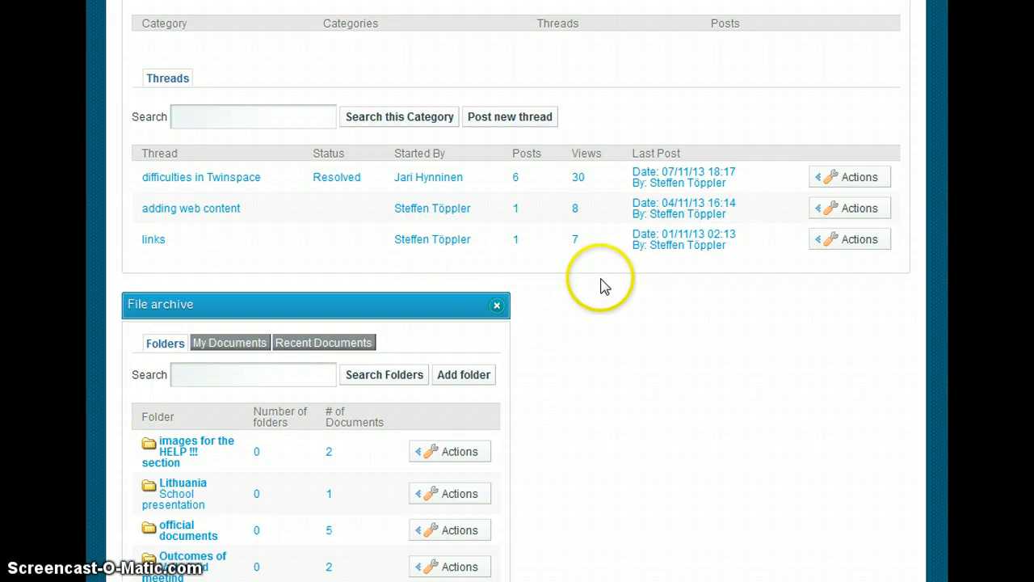
Show the available actions for the "adding web content" thread, including its Subscribe option
{"action": "left_click", "coordinate": [879, 212]}
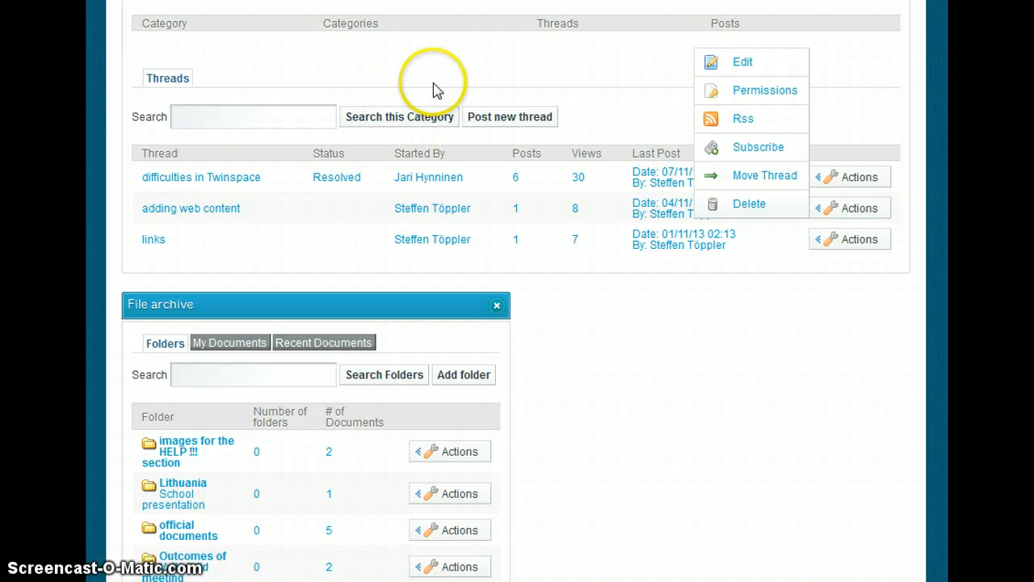
{"action": "scroll", "coordinate": [437, 91], "scroll_direction": "up", "scroll_amount": 2}
{"action": "scroll", "coordinate": [577, 154], "scroll_direction": "up", "scroll_amount": 2}
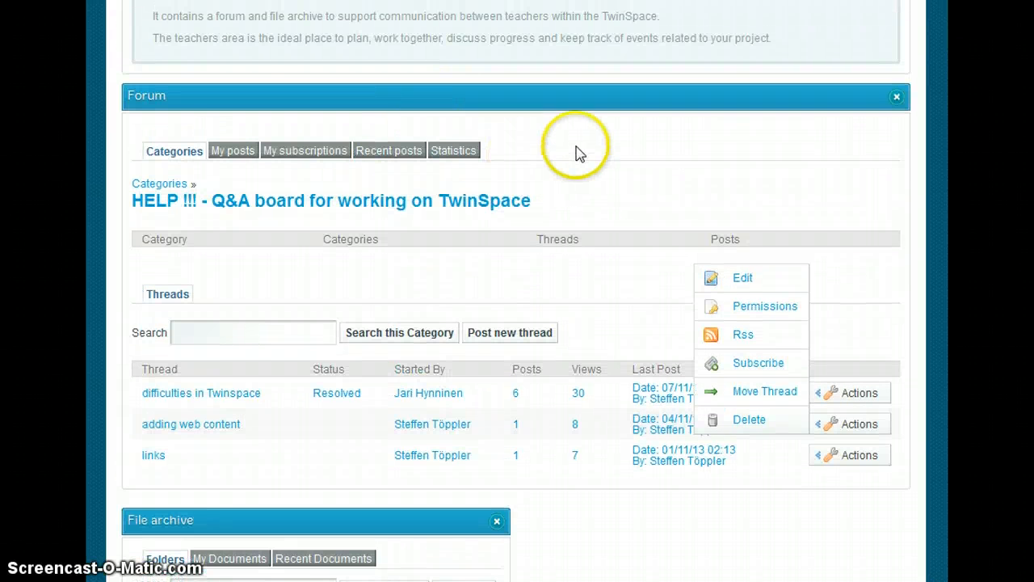
Return to the teachers area's main page and view the forum's category list
{"action": "scroll", "coordinate": [462, 81], "scroll_direction": "up", "scroll_amount": 2}
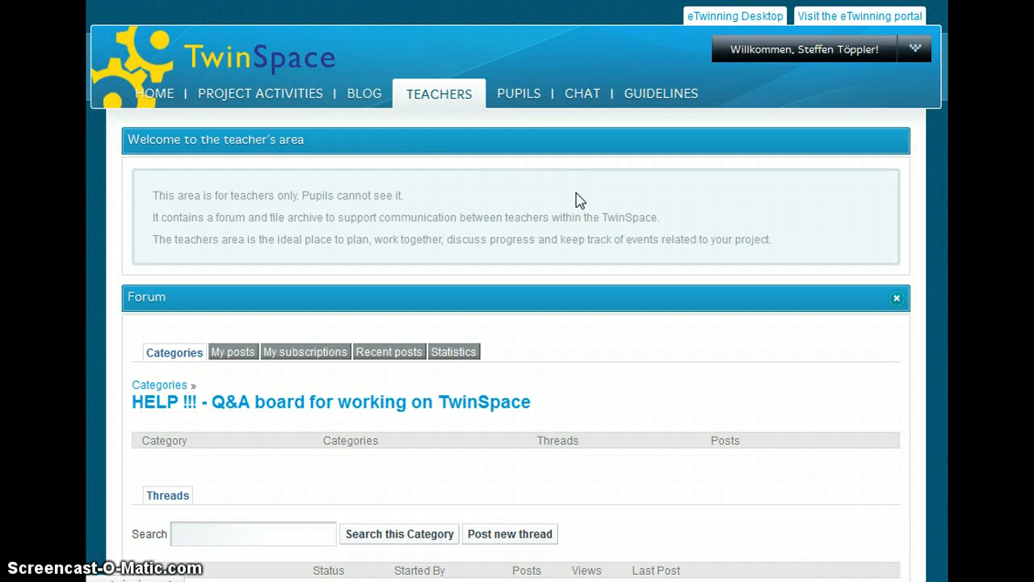
{"action": "scroll", "coordinate": [580, 202], "scroll_direction": "down", "scroll_amount": 6}
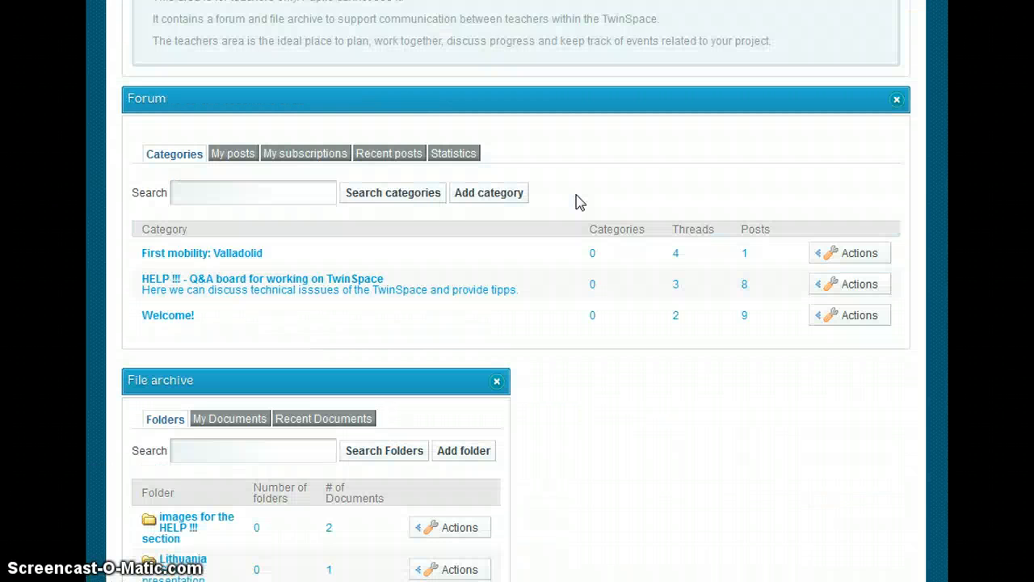
{"action": "left_click", "coordinate": [570, 179]}
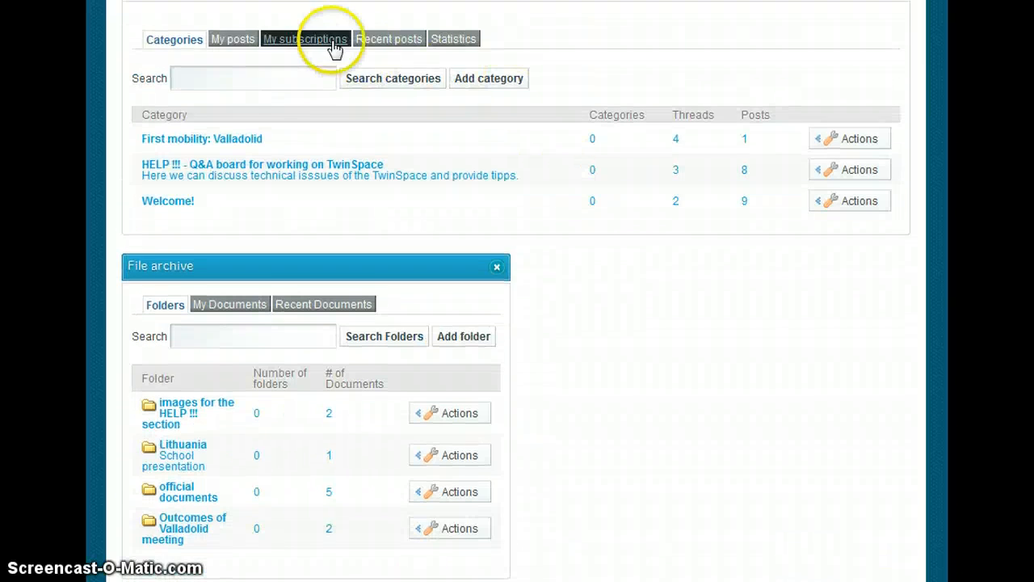
{"action": "scroll", "coordinate": [330, 40], "scroll_direction": "up", "scroll_amount": 4}
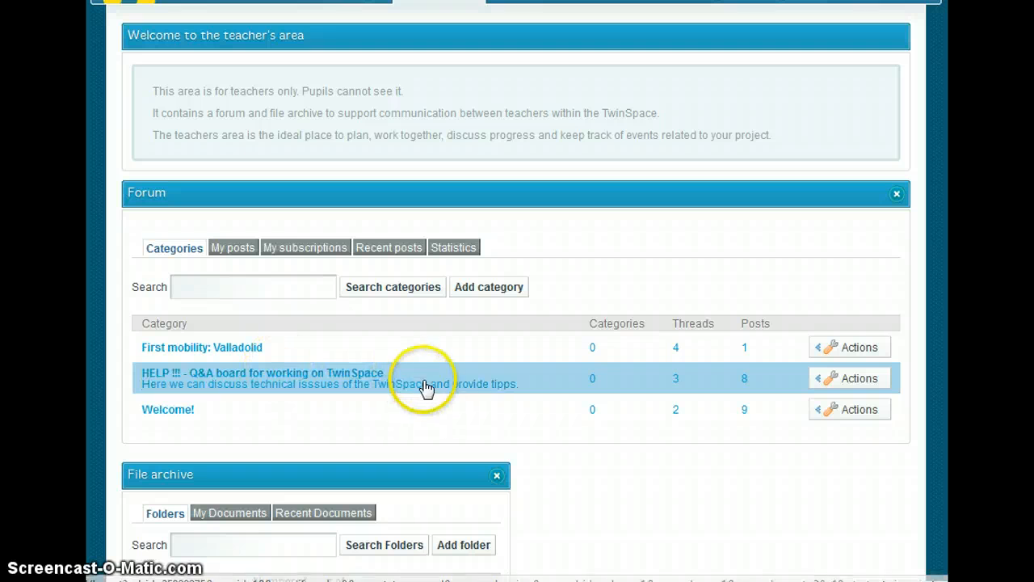
Compare the subscription options of the HELP and "First mobility: Valladolid" forum categories, leaving both subscriptions as they are
{"action": "left_click", "coordinate": [855, 386]}
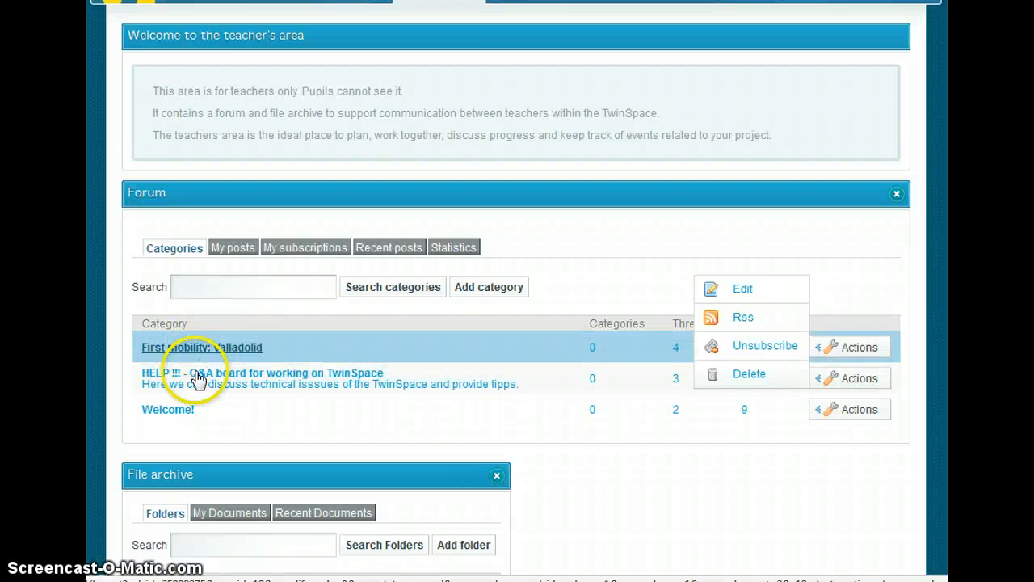
{"action": "left_click", "coordinate": [884, 352]}
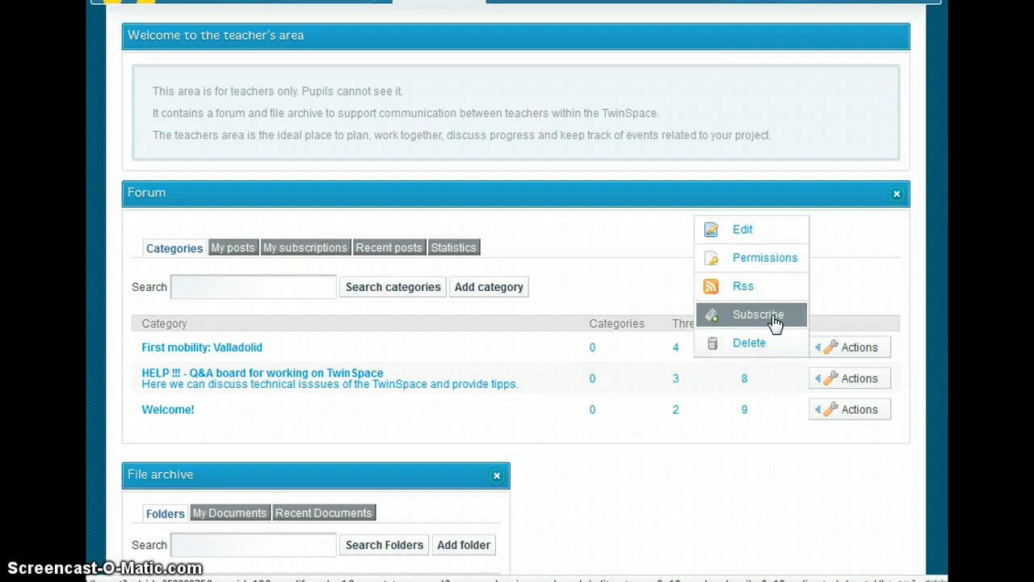
{"action": "left_click", "coordinate": [841, 377]}
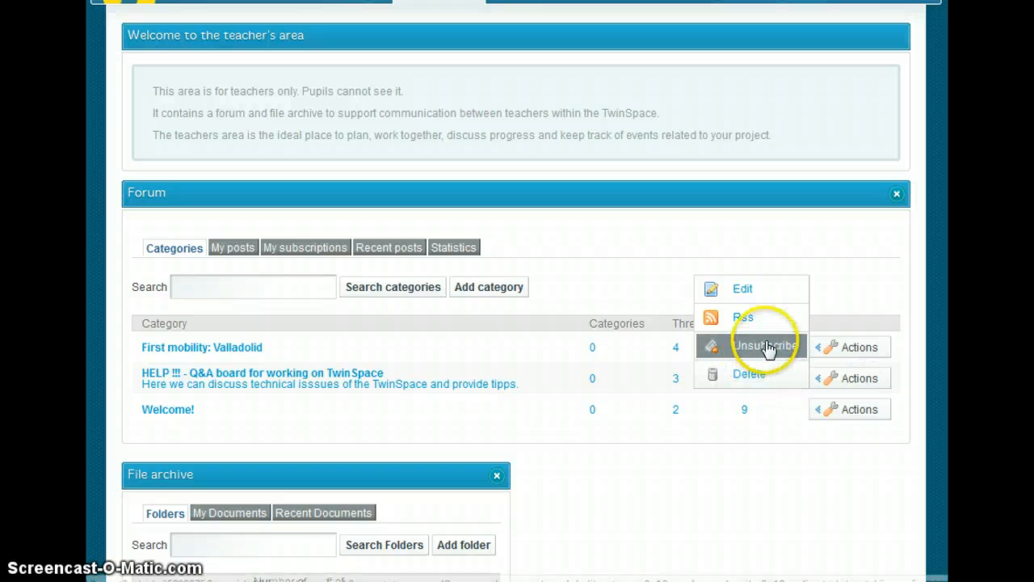
{"action": "left_click", "coordinate": [862, 257]}
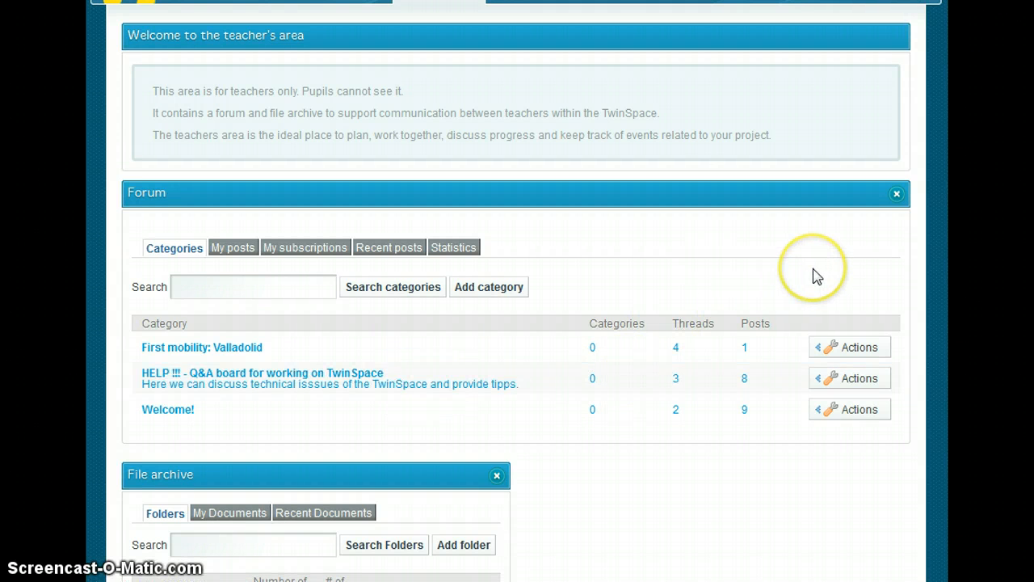
{"action": "scroll", "coordinate": [816, 276], "scroll_direction": "down", "scroll_amount": 4}
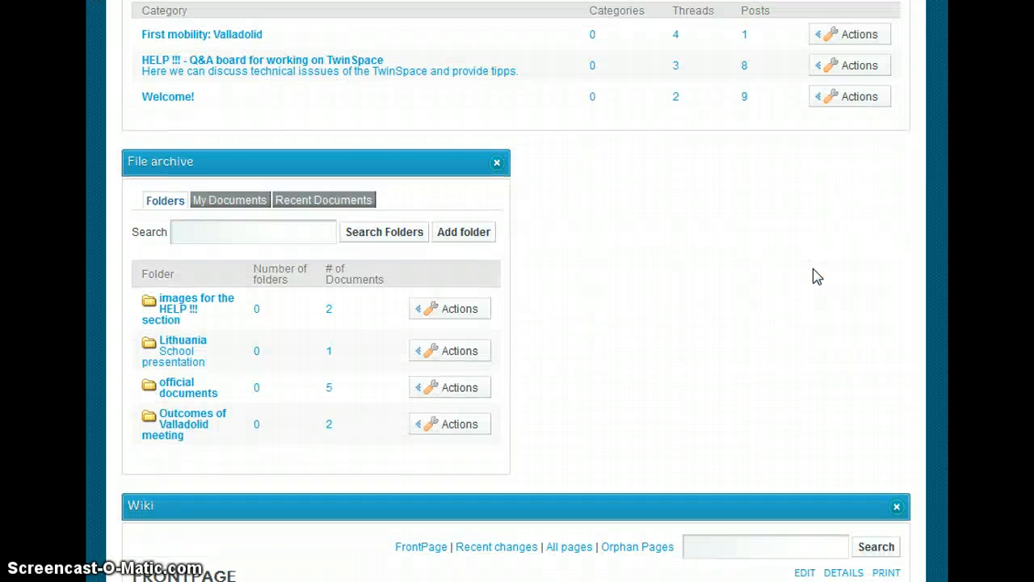
{"action": "scroll", "coordinate": [816, 275], "scroll_direction": "up", "scroll_amount": 5}
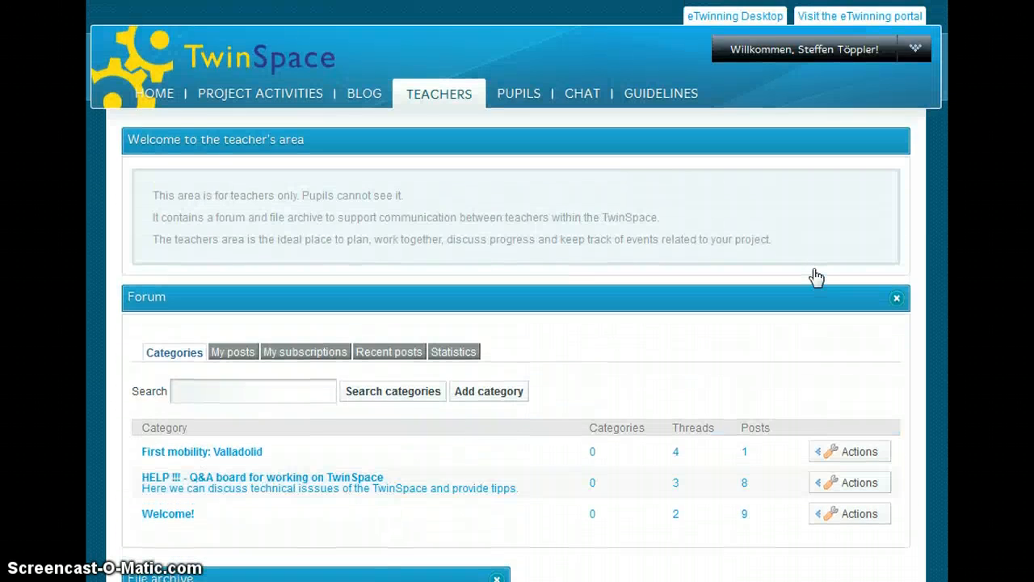
{"action": "scroll", "coordinate": [816, 276], "scroll_direction": "down", "scroll_amount": 4}
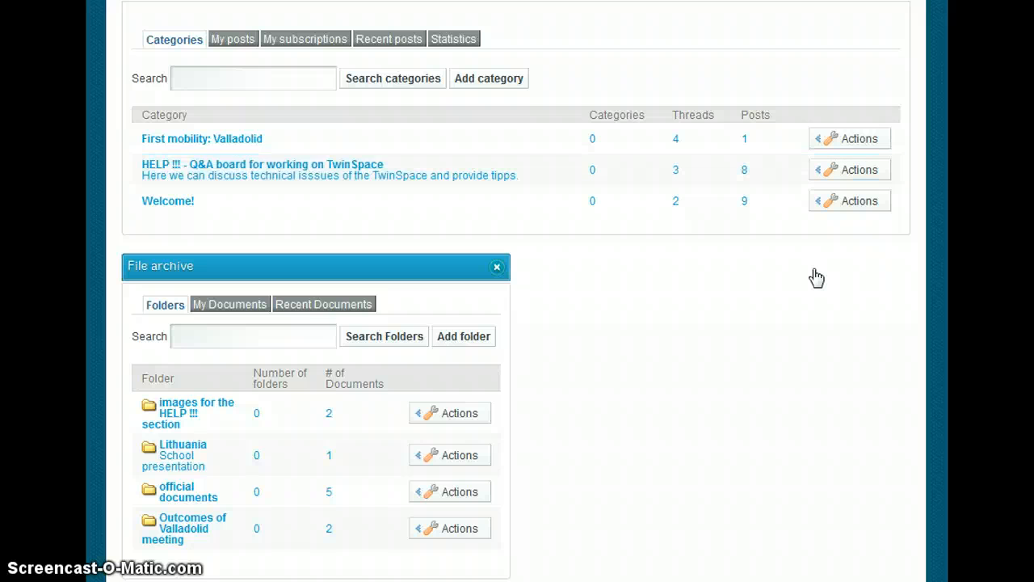
{"action": "scroll", "coordinate": [816, 276], "scroll_direction": "up", "scroll_amount": 4}
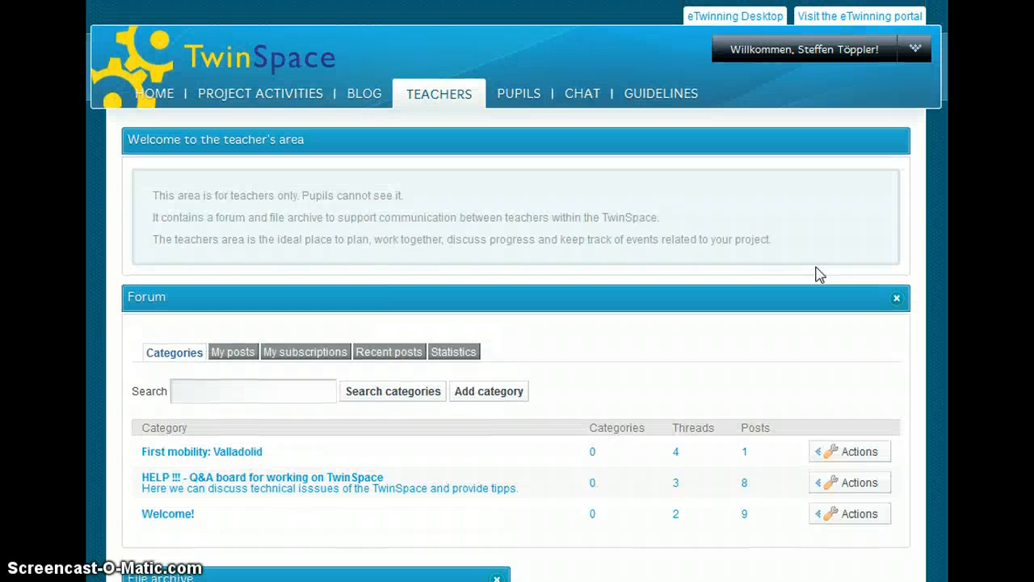